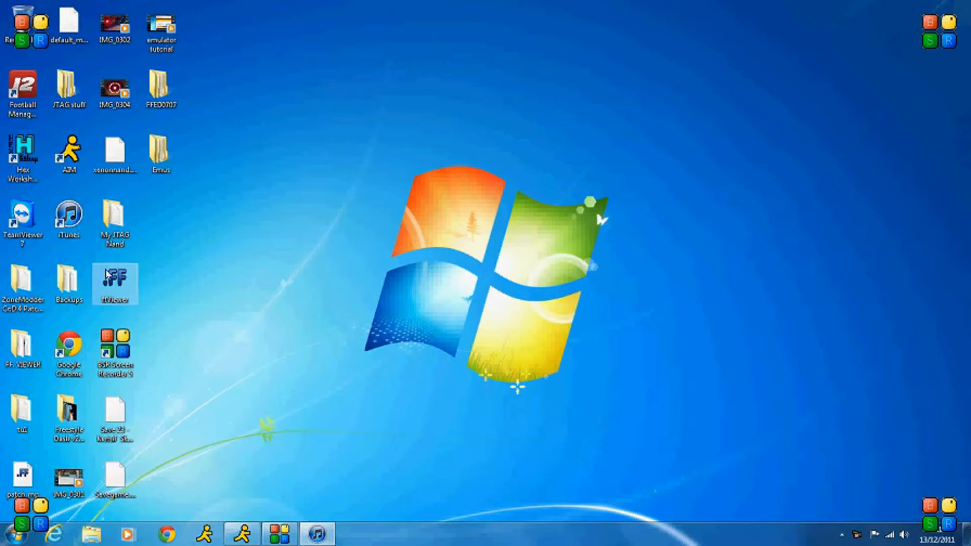
Step: Select FFED0707 and Emus together and move them toward the desktop centre
drag(234, 267, 154, 73)
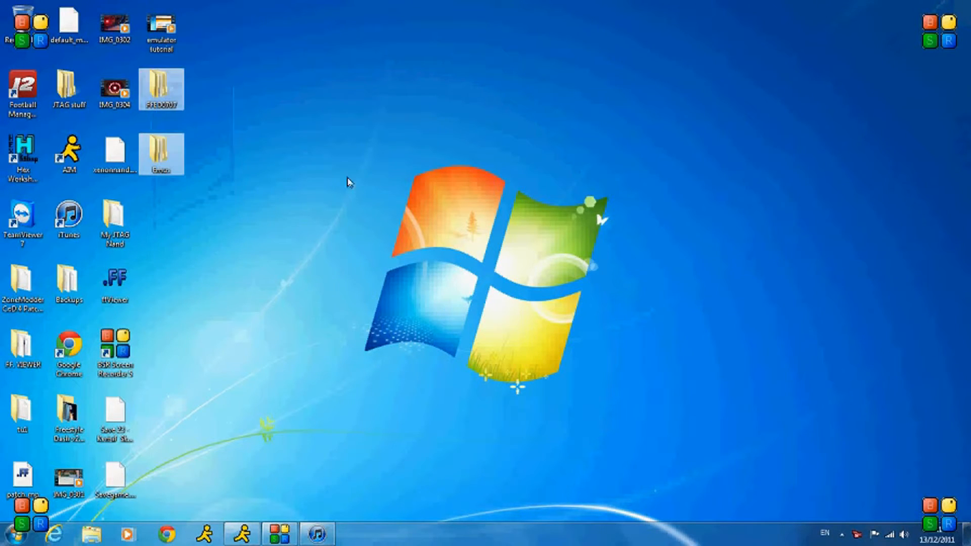
mouse_move(162, 154)
mouse_down()
mouse_move(485, 287)
mouse_move(436, 292)
mouse_up()
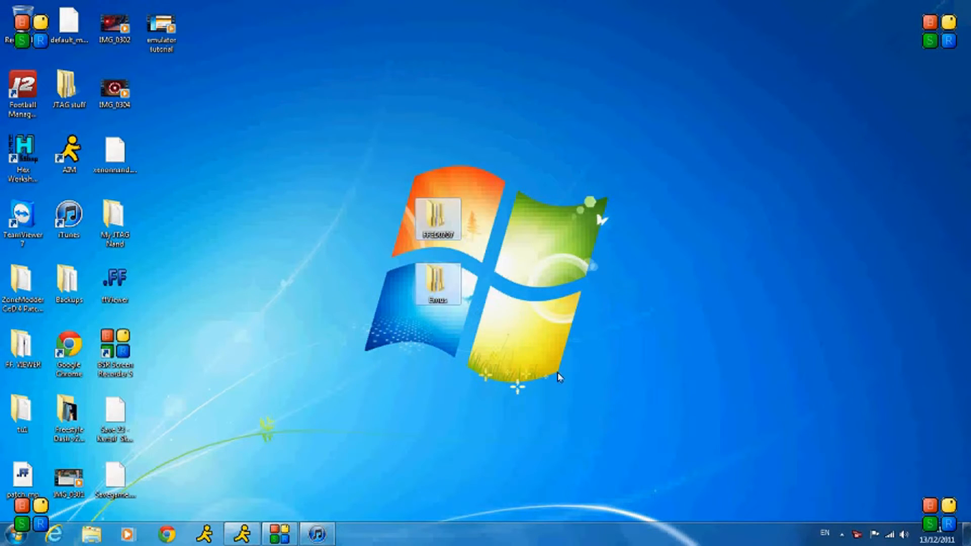
click(477, 247)
Step: Place FFED0707 left of the Windows logo and Emus right beside it
drag(438, 225, 346, 219)
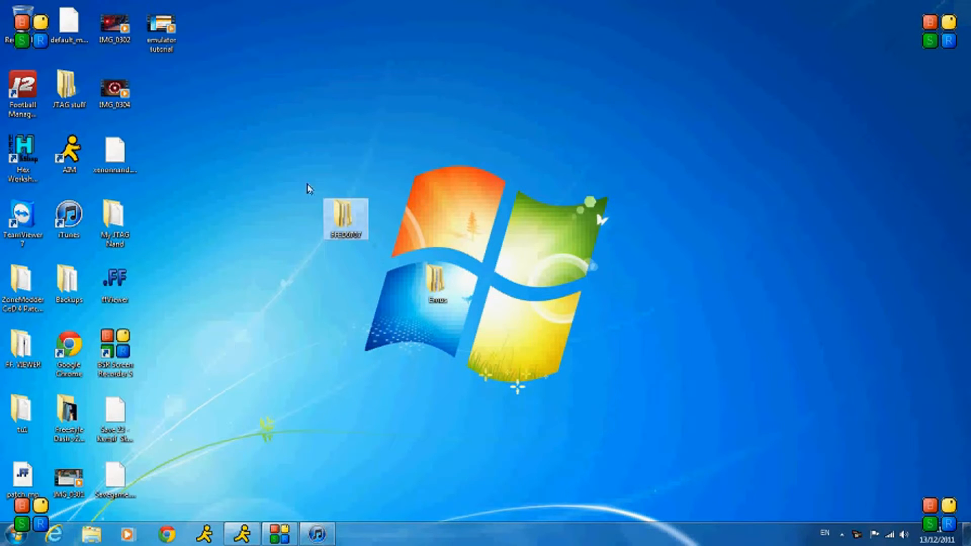
drag(309, 189, 403, 326)
click(366, 319)
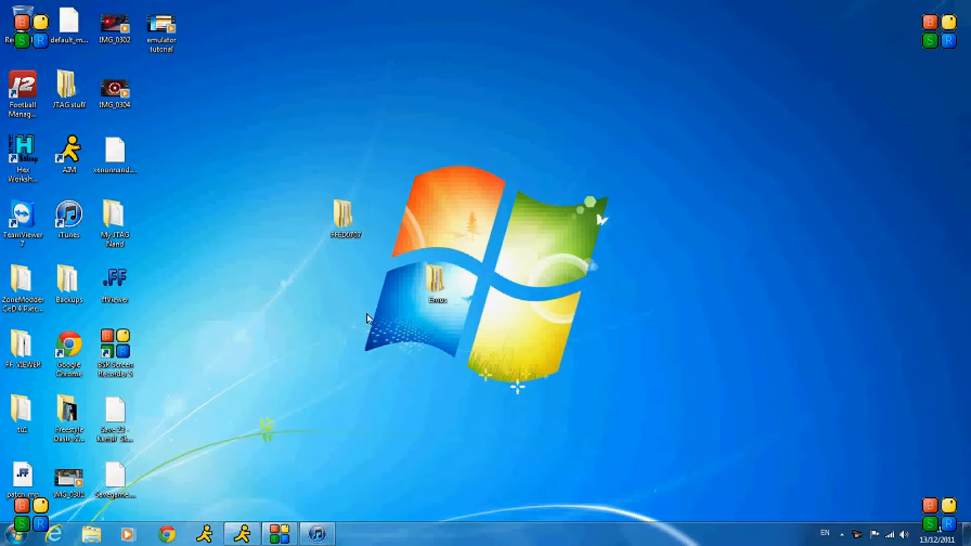
drag(438, 291, 438, 220)
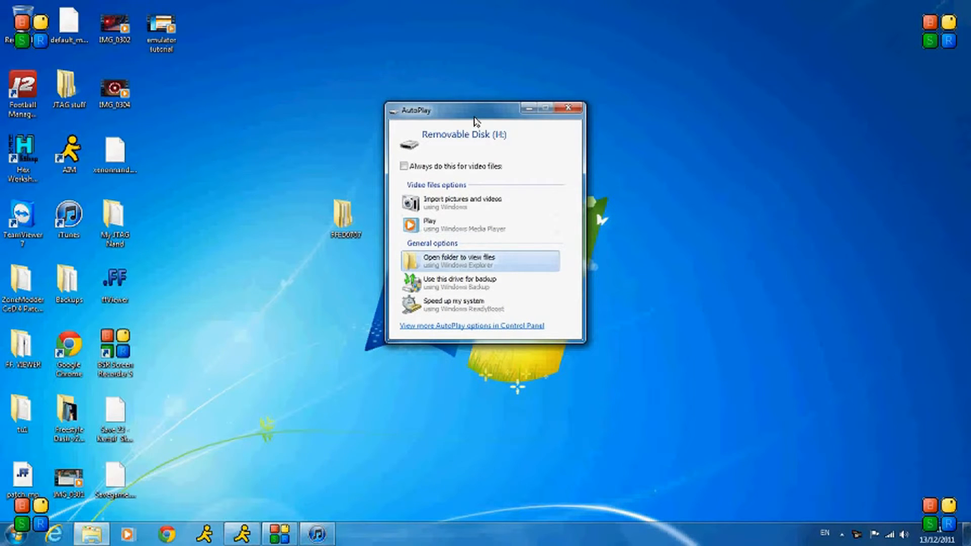
Step: Move Super Bomberman.smc from Emus\Snes360\Roms out onto the desktop
drag(476, 120, 779, 111)
double_click(436, 217)
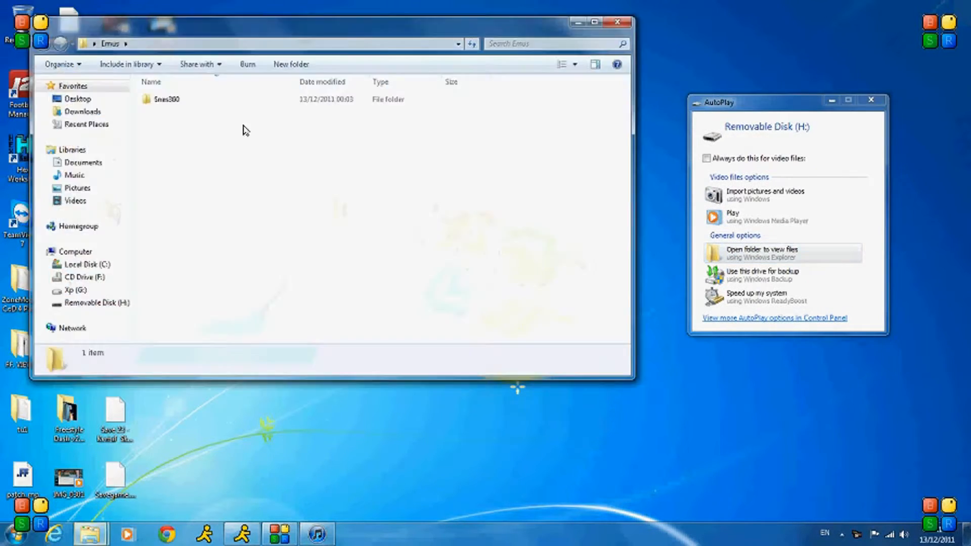
double_click(185, 99)
double_click(185, 99)
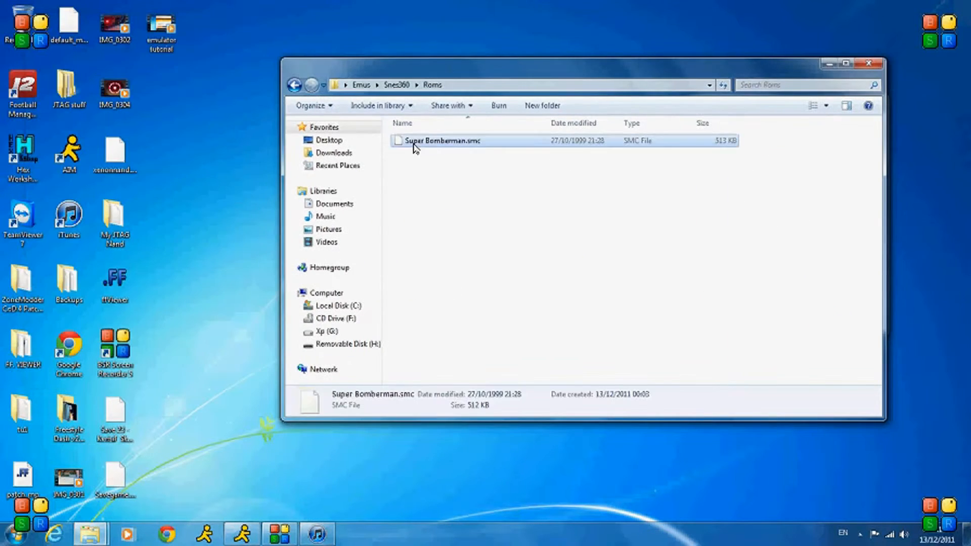
drag(11, 40, 10, 30)
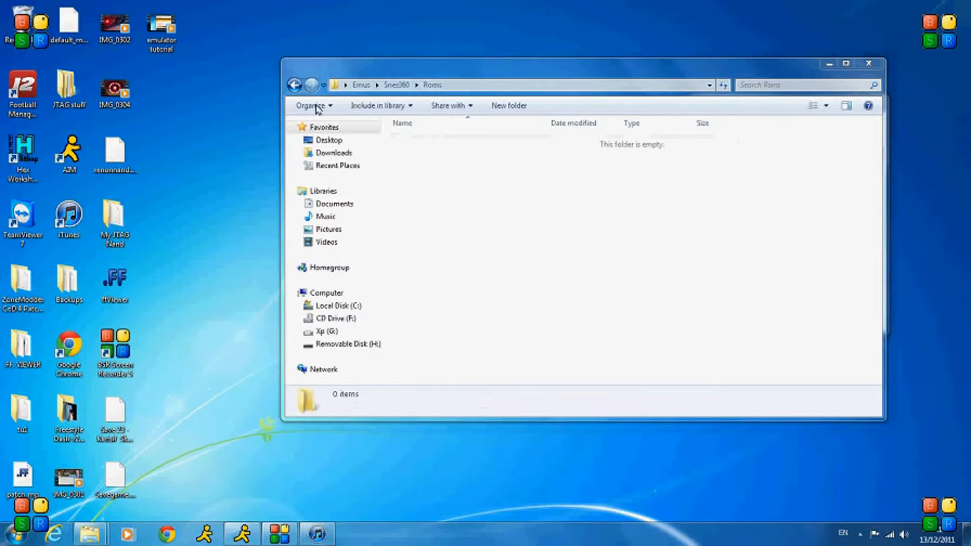
click(295, 85)
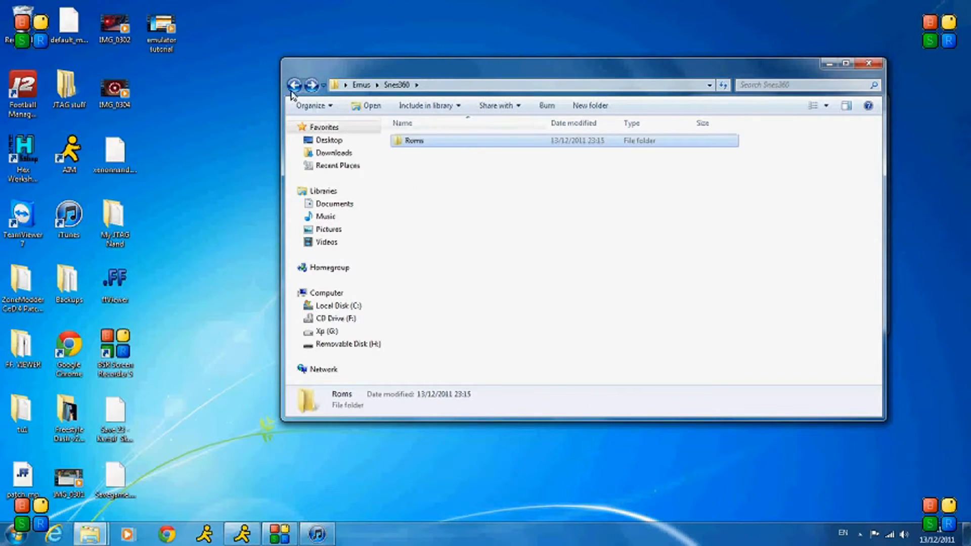
Step: Check the Emus folder's context menu without choosing anything and close the Explorer window
click(424, 174)
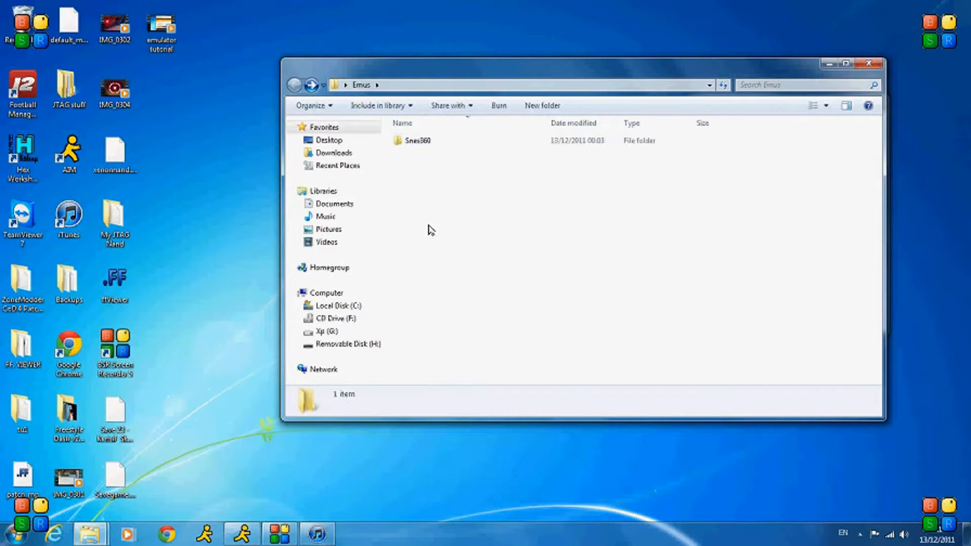
right_click(427, 221)
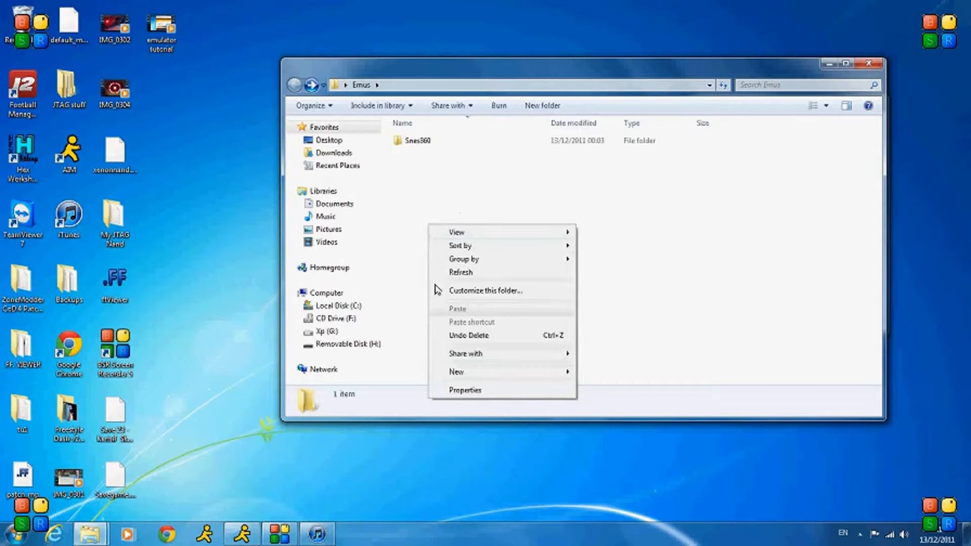
click(526, 201)
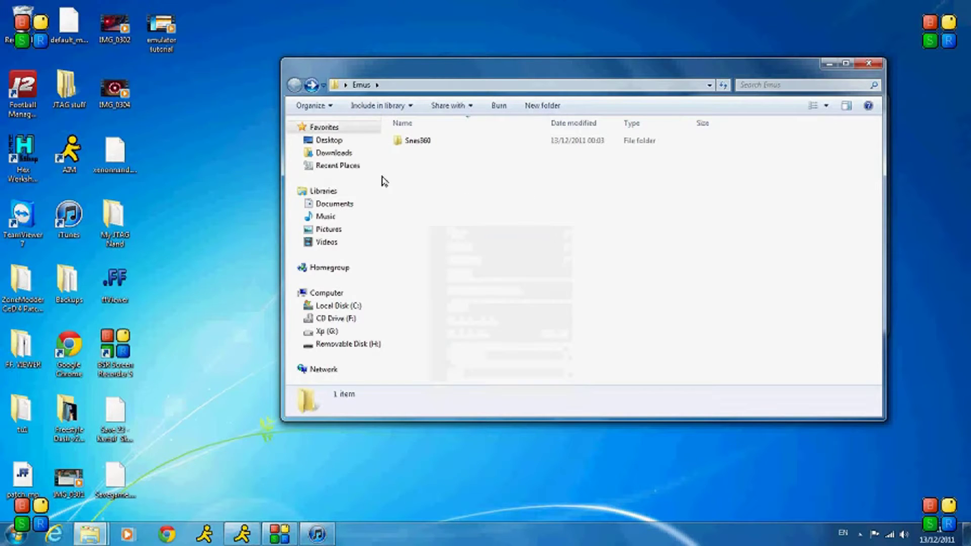
click(867, 67)
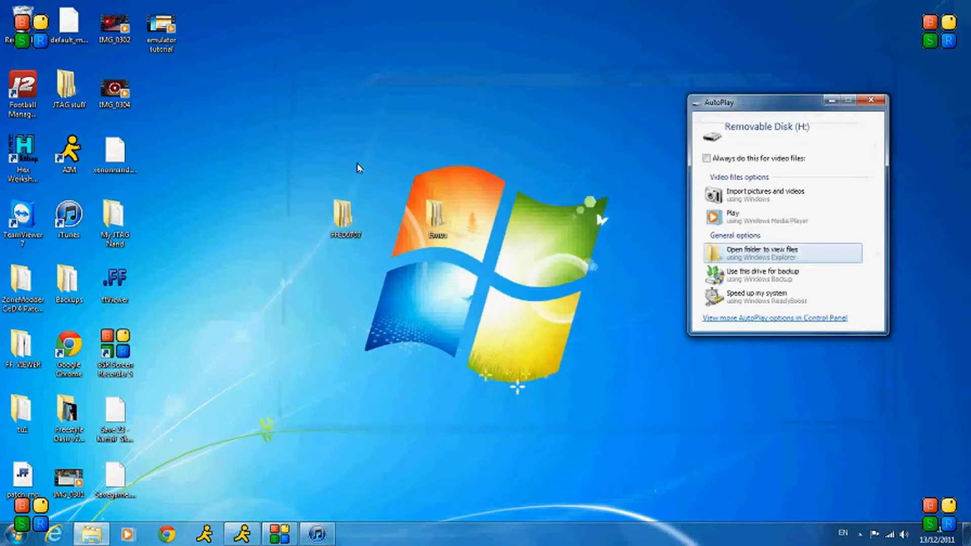
Step: Reopen Emus\Snes360\Roms so the now-empty Roms folder is showing
drag(404, 186, 539, 296)
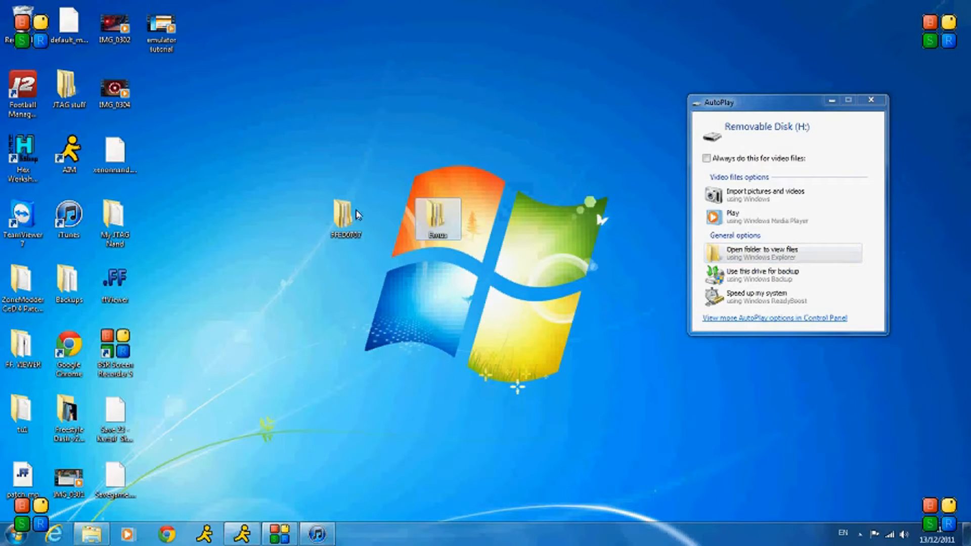
double_click(437, 219)
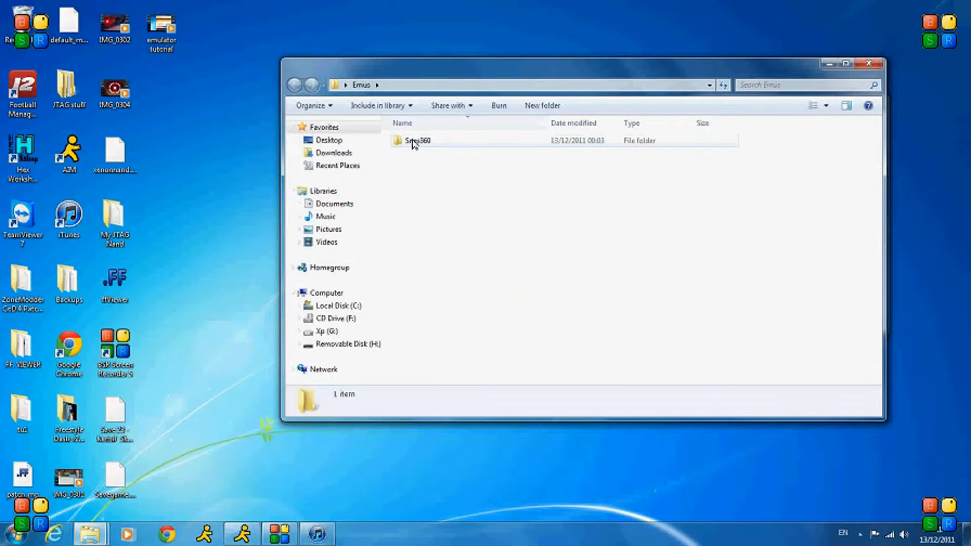
double_click(426, 144)
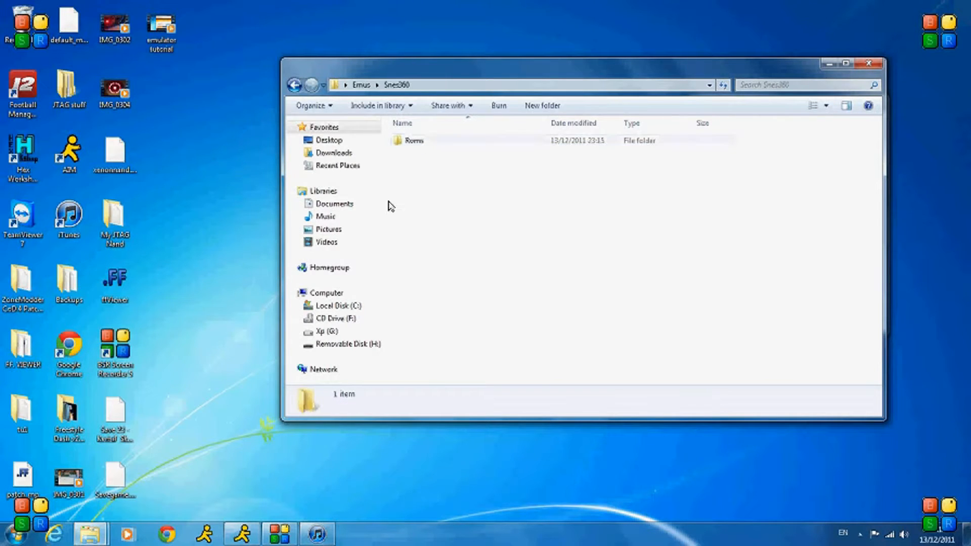
double_click(414, 140)
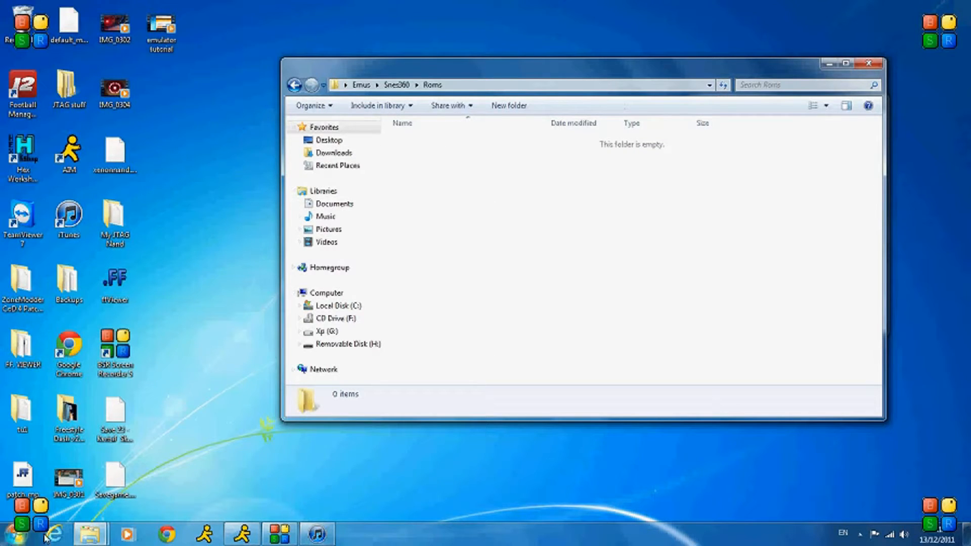
Step: Launch Chrome and load coolrom.com from the address bar
click(167, 535)
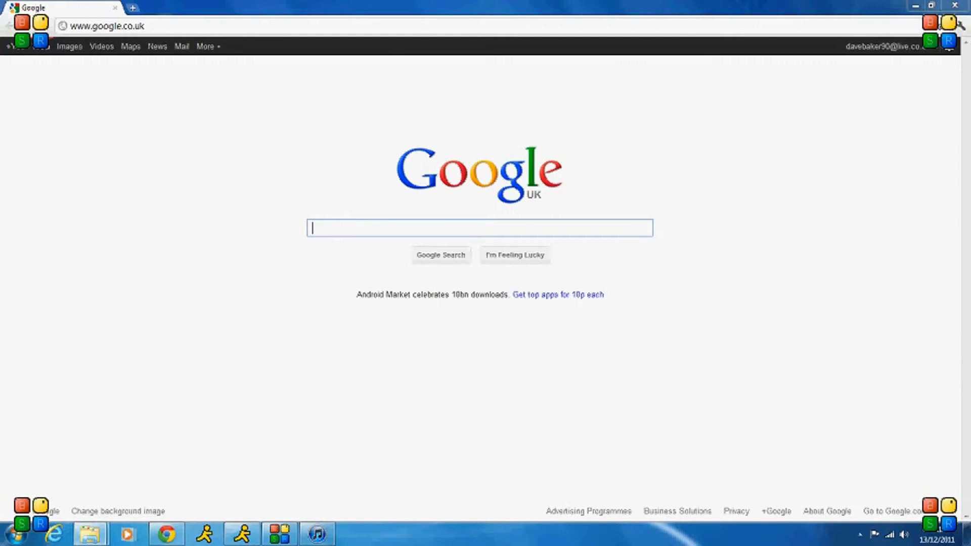
click(107, 26)
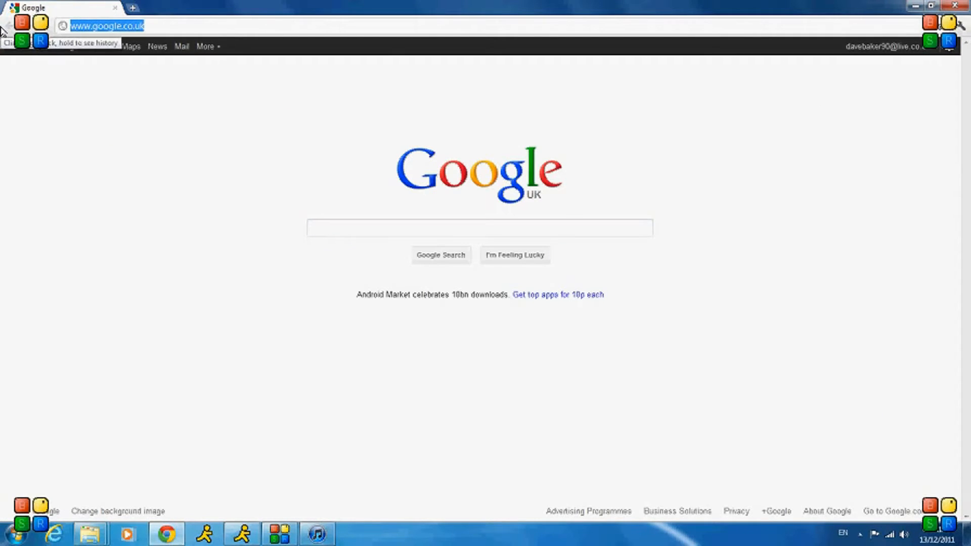
text(cool)
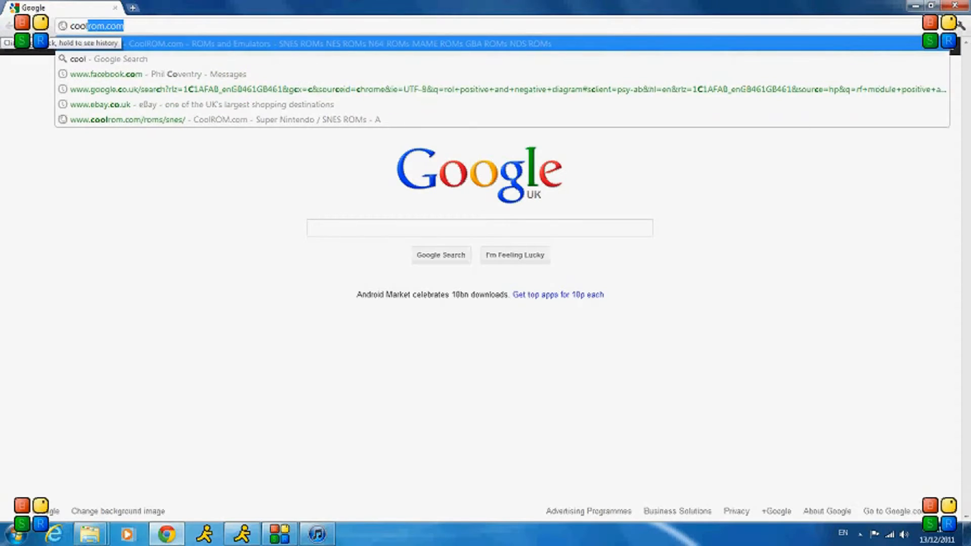
text(rom)
key(Return)
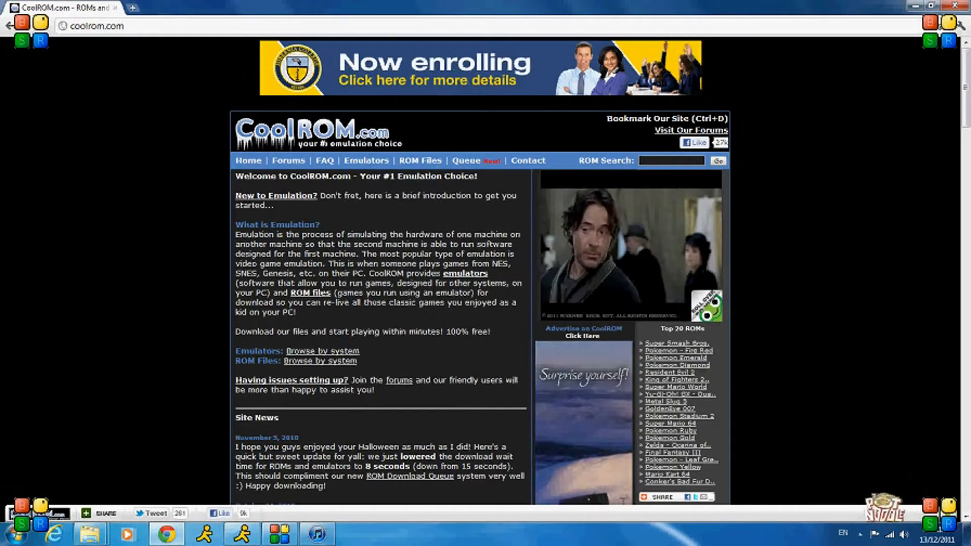
mouse_move(419, 160)
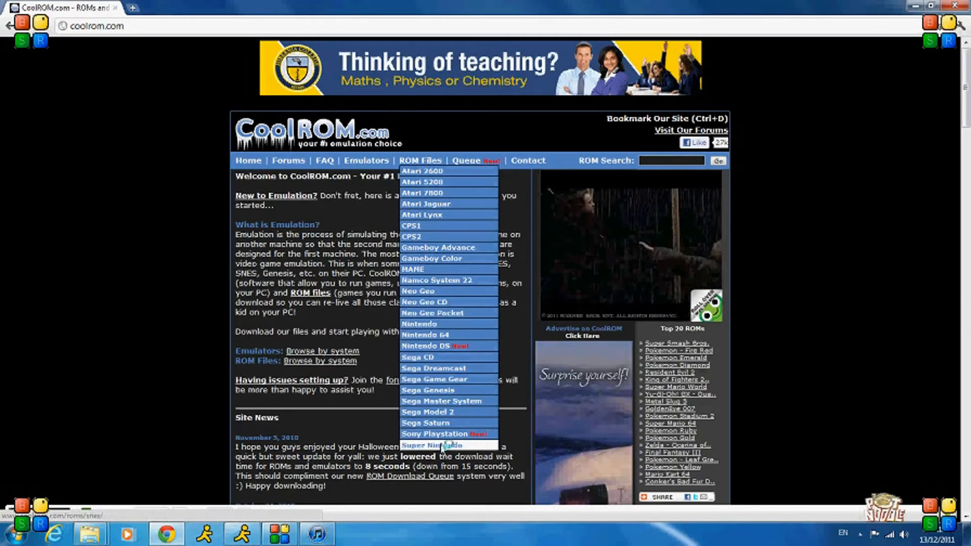
Step: Go to Super Nintendo ROMs, Zelda - A Link to the Past, and start its zip download
click(442, 447)
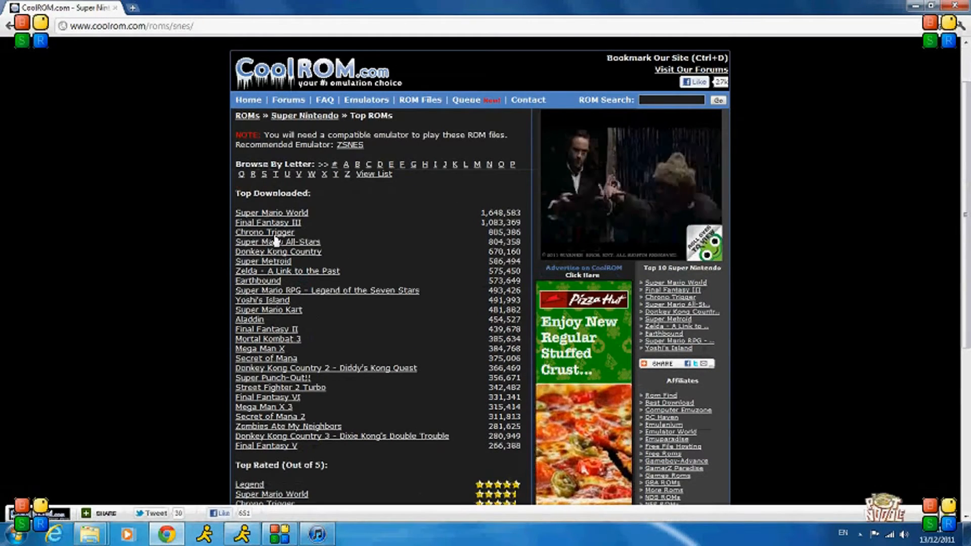
click(281, 272)
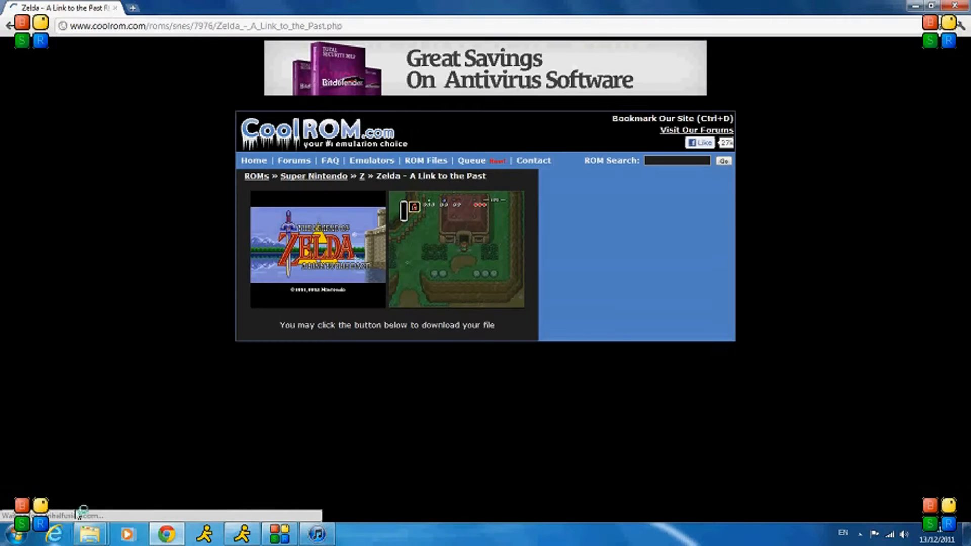
scroll(396, 353, down, 3)
scroll(395, 353, down, 3)
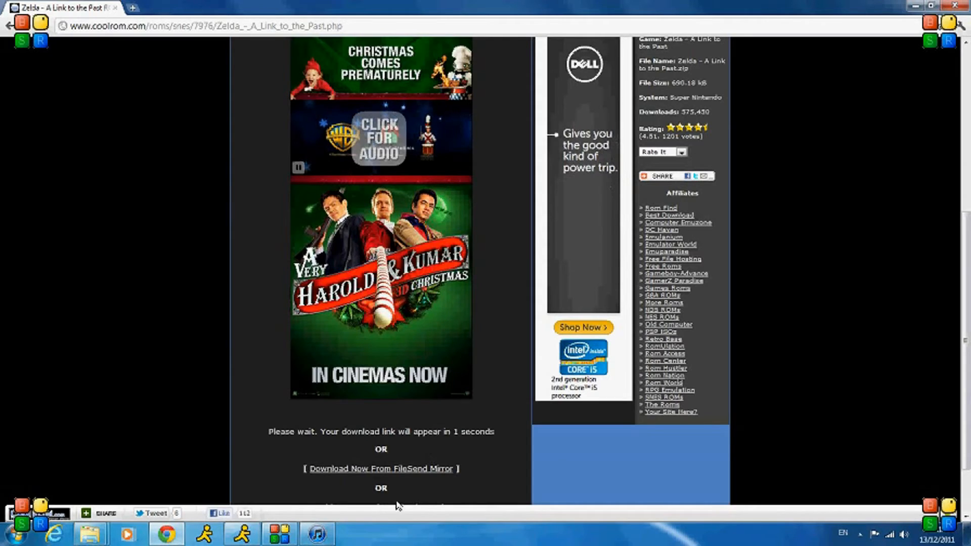
click(401, 434)
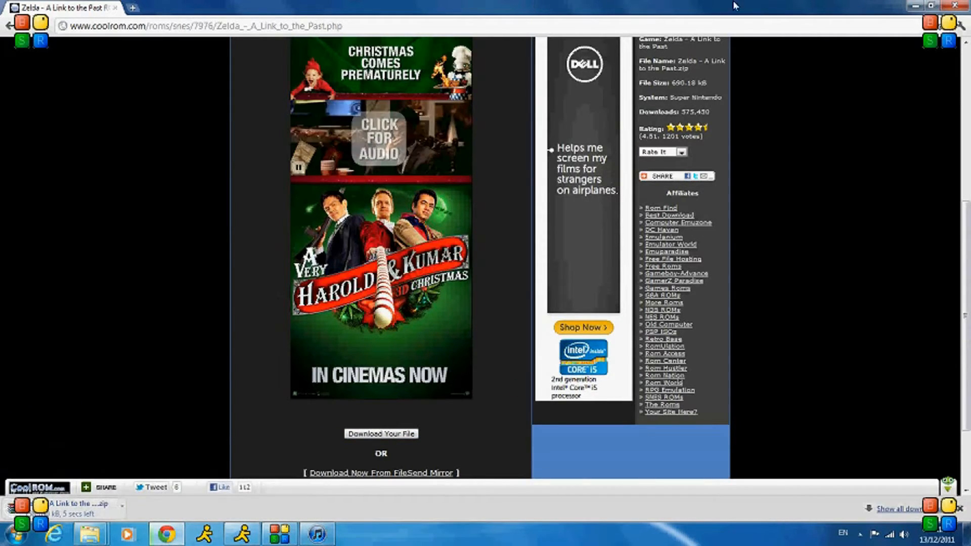
Step: Arrange the Roms folder window top left and the download page top right, side by side
mouse_move(759, 7)
mouse_down()
mouse_move(628, 22)
mouse_move(638, 24)
mouse_up()
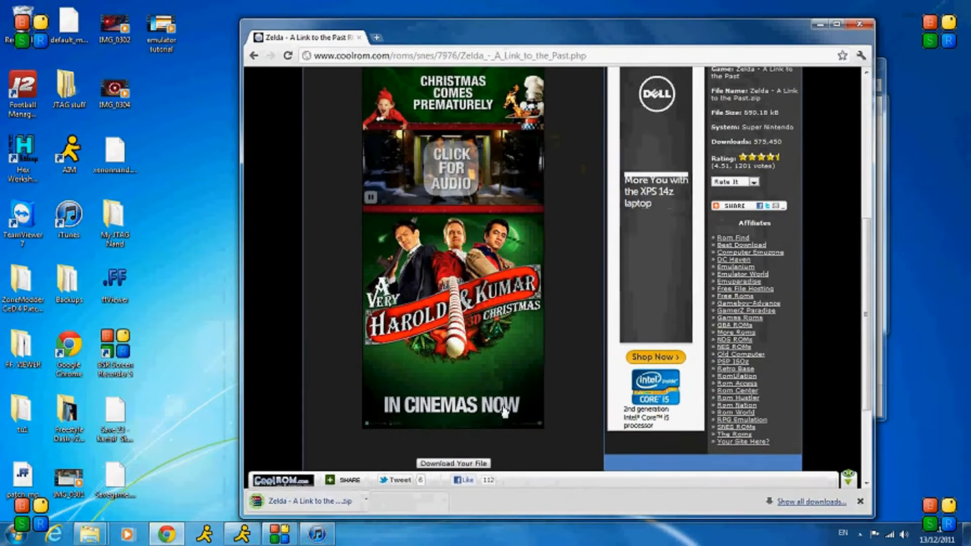
click(302, 502)
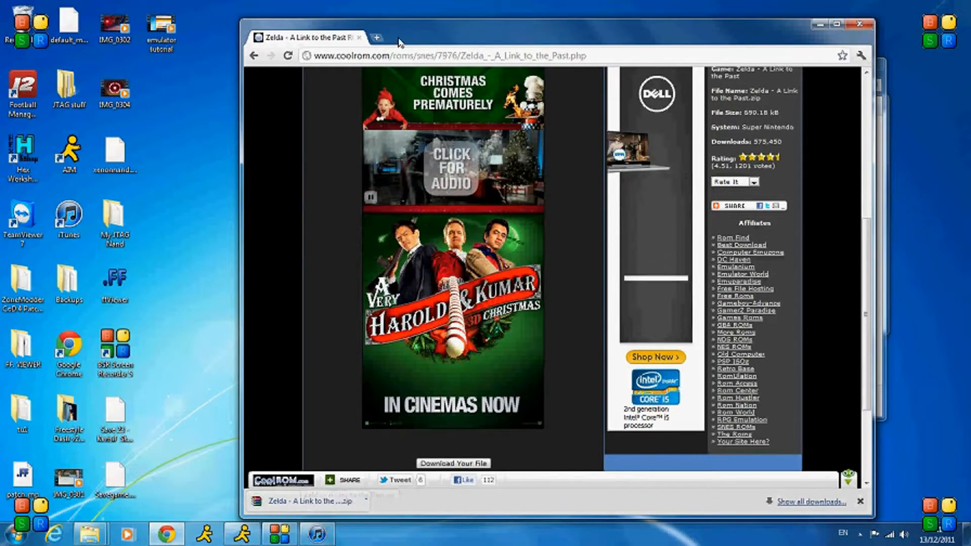
mouse_move(394, 37)
mouse_down()
mouse_move(464, 117)
mouse_move(403, 211)
mouse_up()
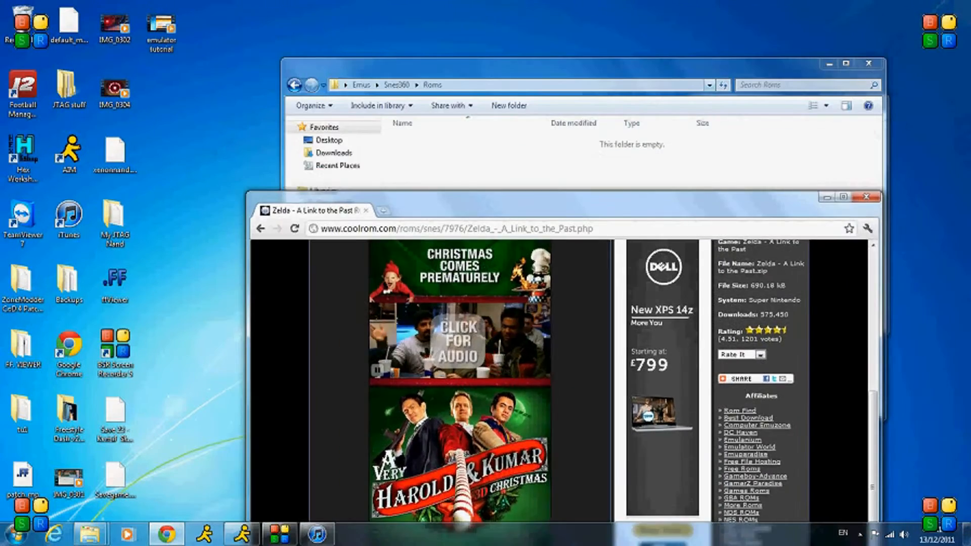
drag(634, 64, 380, 38)
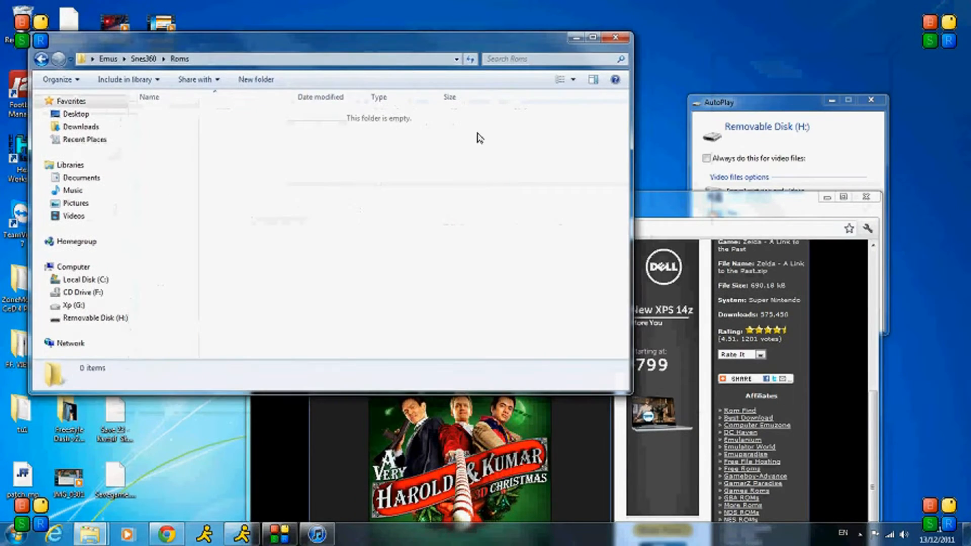
click(673, 201)
mouse_move(672, 201)
mouse_down()
mouse_move(758, 46)
mouse_move(752, 40)
mouse_up()
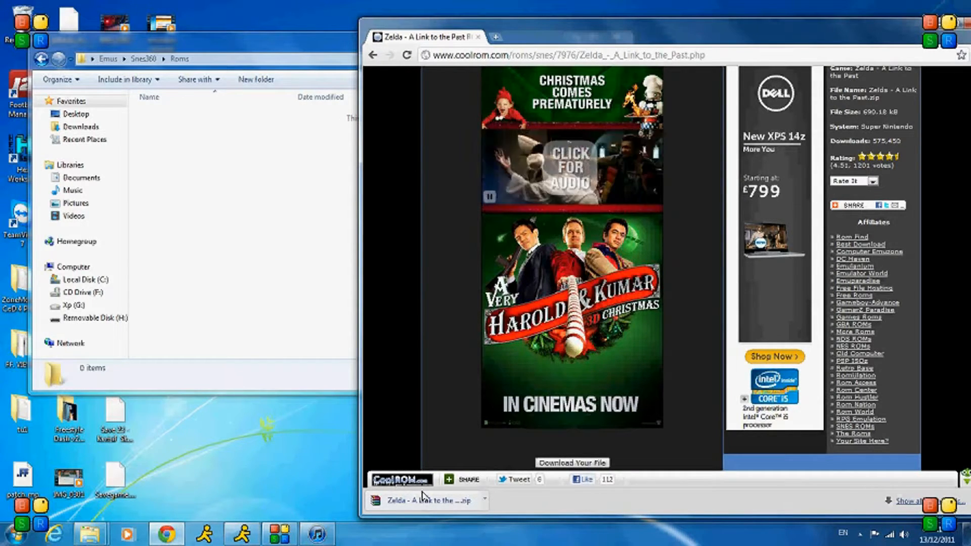
Step: Extract Zelda - A Link to the Past.smc from the zip into the Roms folder and close it
click(397, 504)
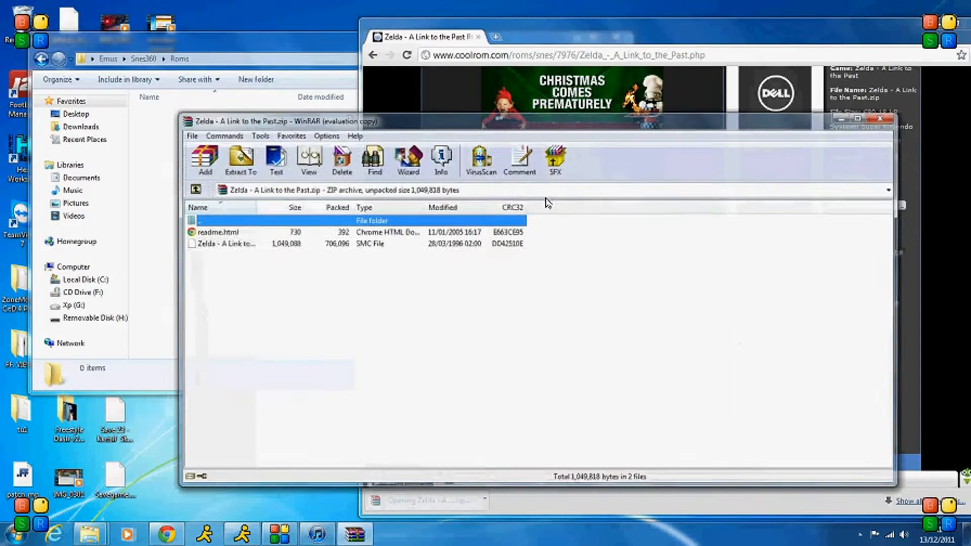
click(243, 245)
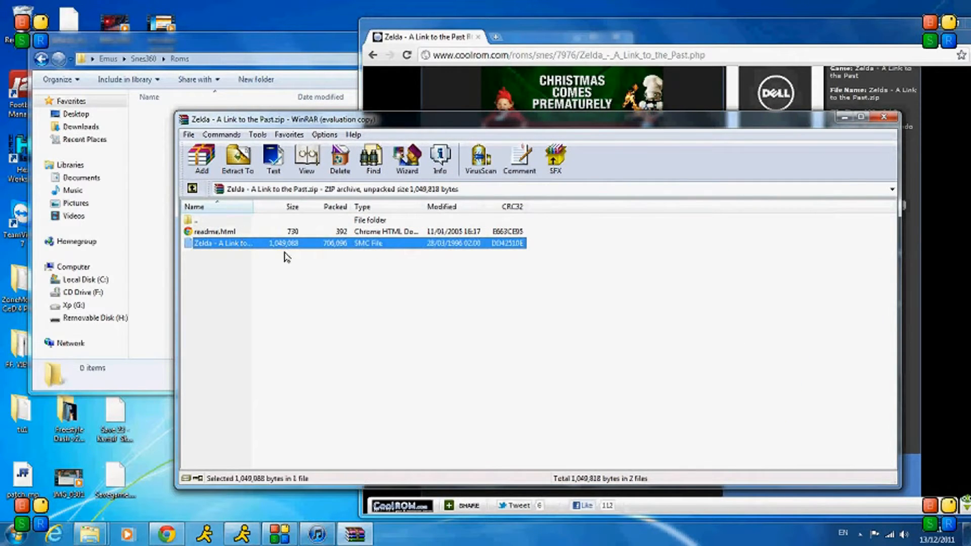
drag(149, 215, 148, 217)
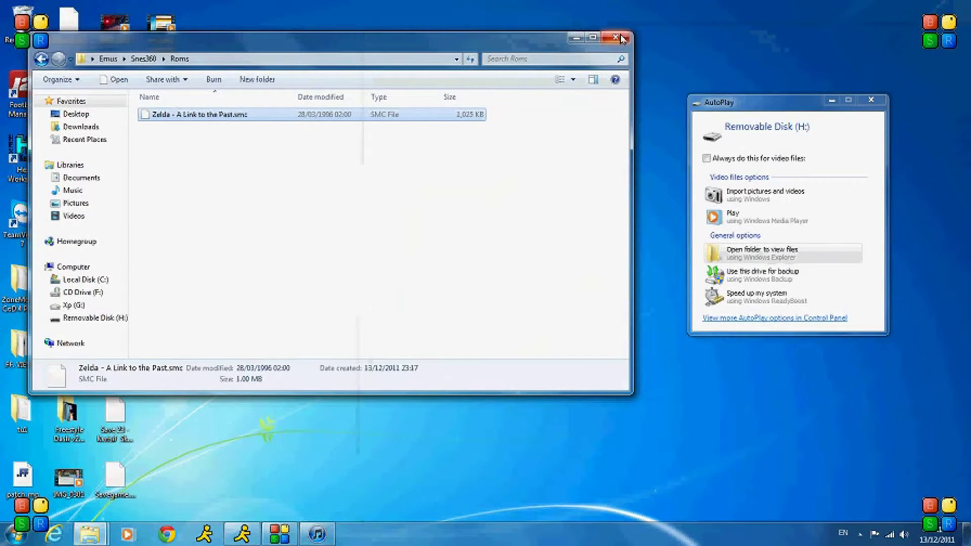
click(622, 38)
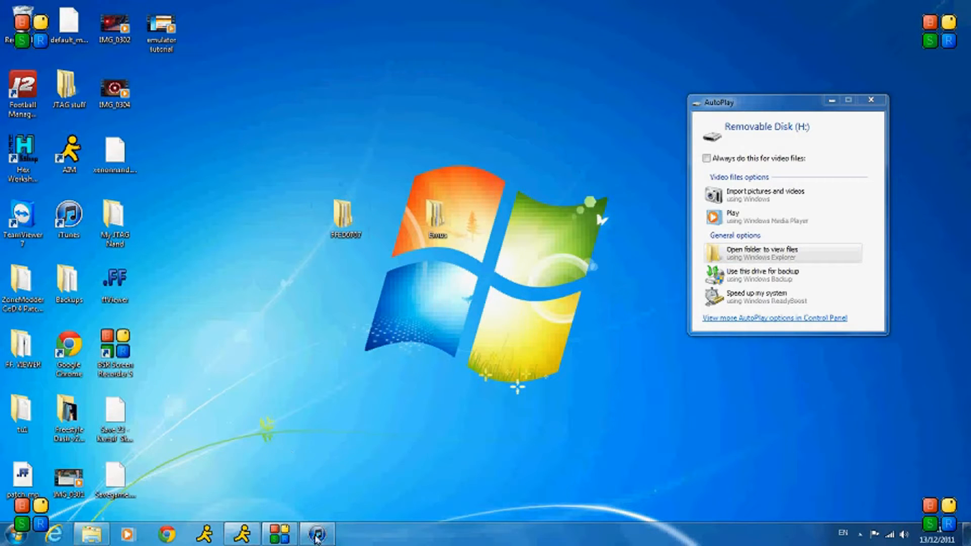
Step: Open Removable Disk (H:) and permanently delete its three old files
click(16, 535)
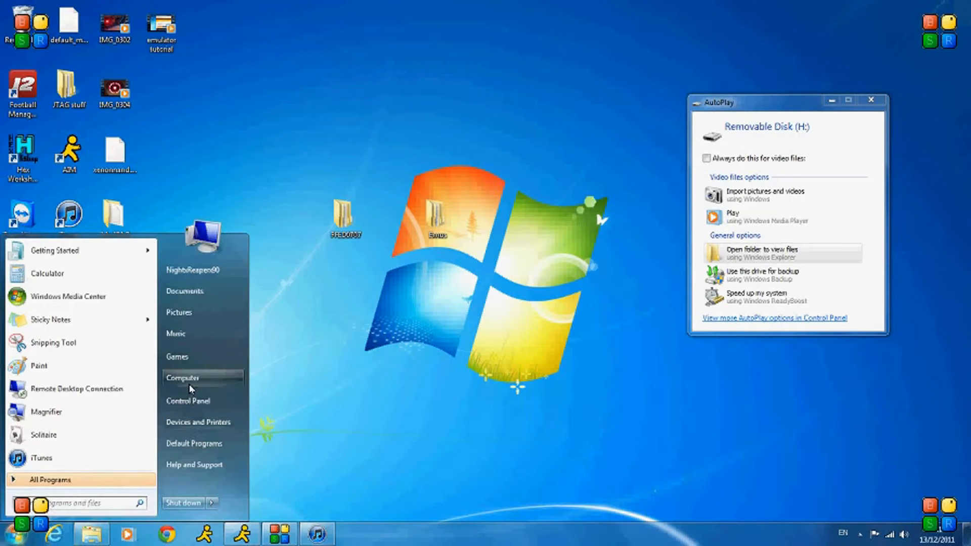
click(171, 395)
click(102, 313)
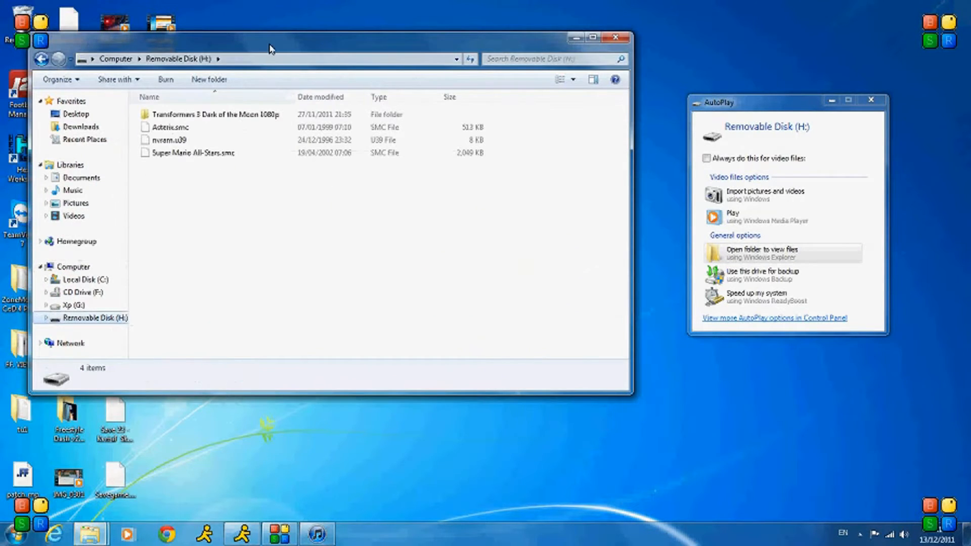
drag(273, 40, 580, 42)
mouse_move(523, 289)
mouse_down()
mouse_move(485, 198)
mouse_move(162, 127)
mouse_up()
key(shift+Delete)
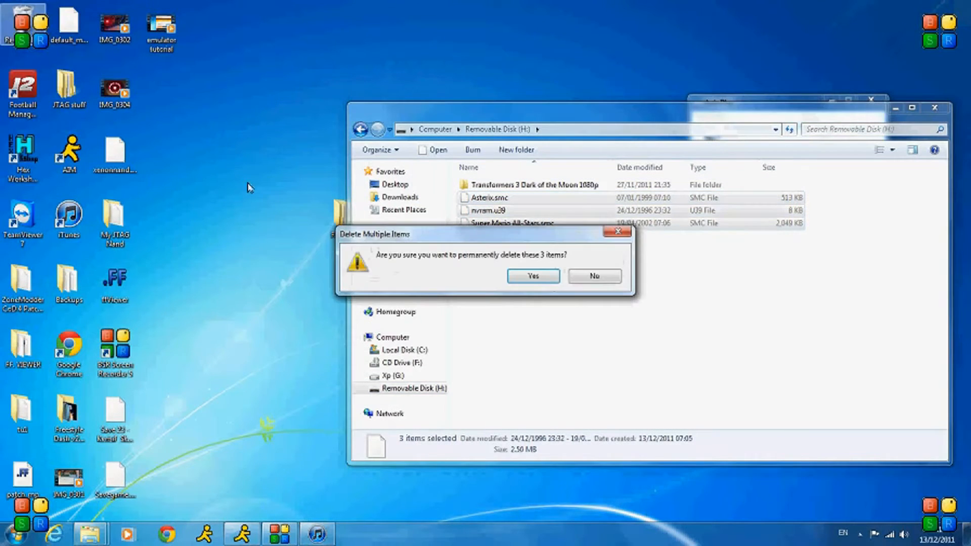
click(534, 276)
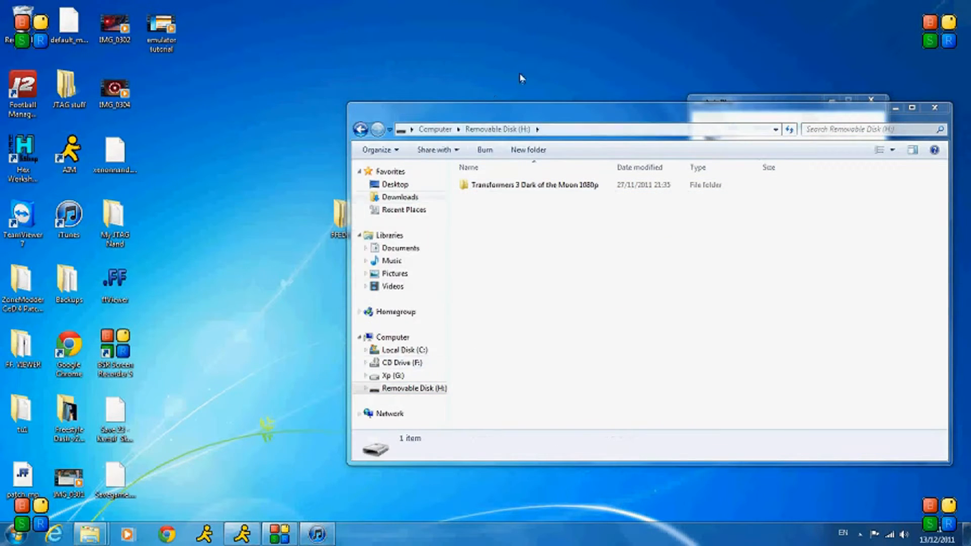
Step: Paste the FFED0707 and Emus desktop folders onto Removable Disk (H:)
drag(531, 122, 673, 103)
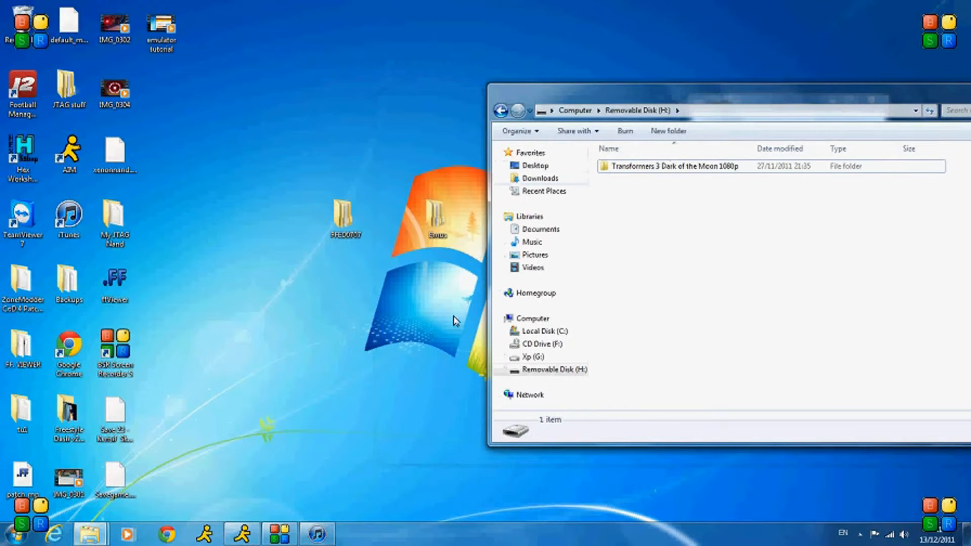
drag(319, 182, 463, 258)
click(650, 260)
key(ctrl+v)
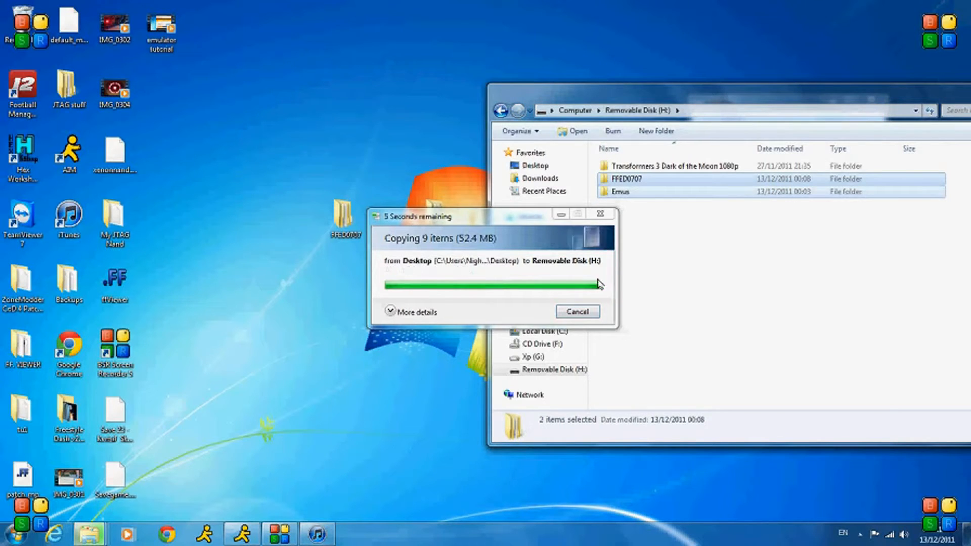
Step: Let the 9-item copy finish, then close the Removable Disk (H:) window
click(472, 296)
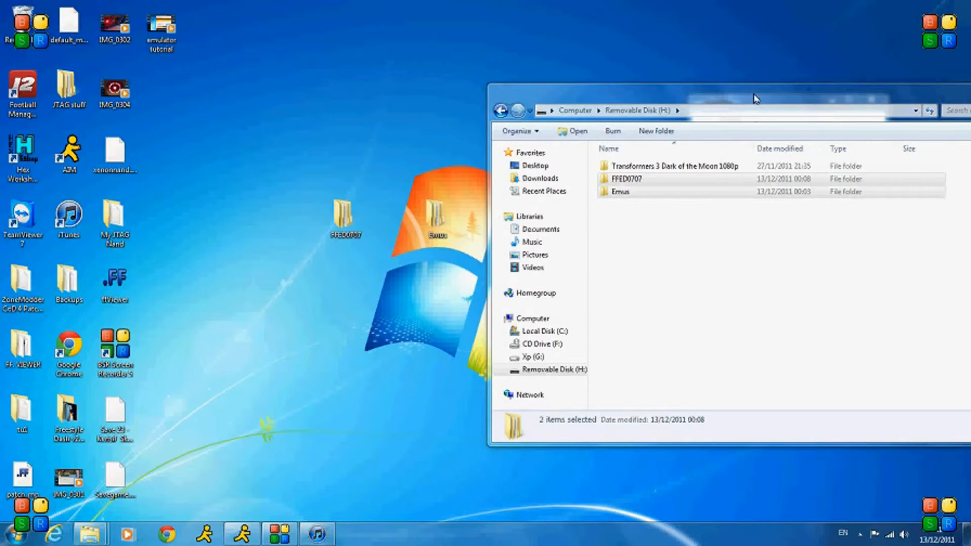
drag(750, 115, 414, 135)
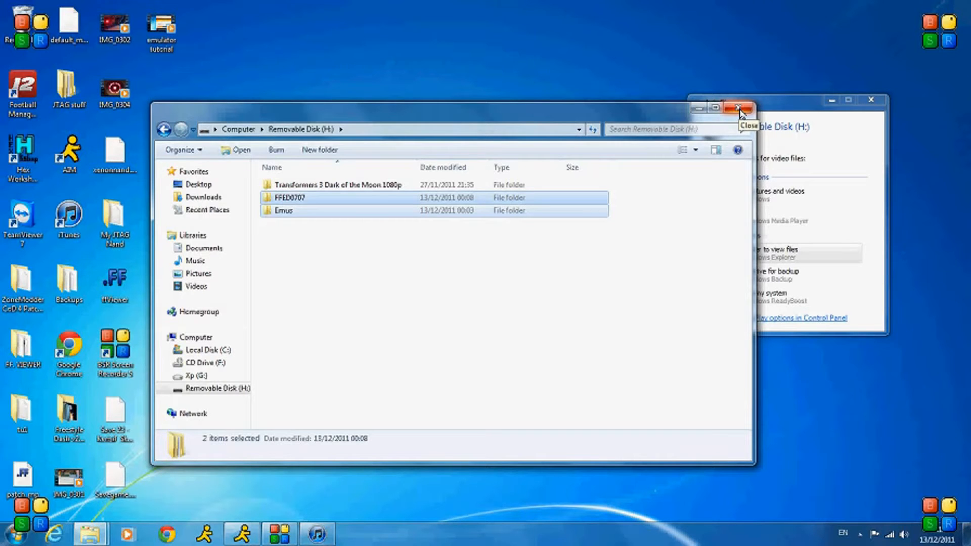
click(739, 112)
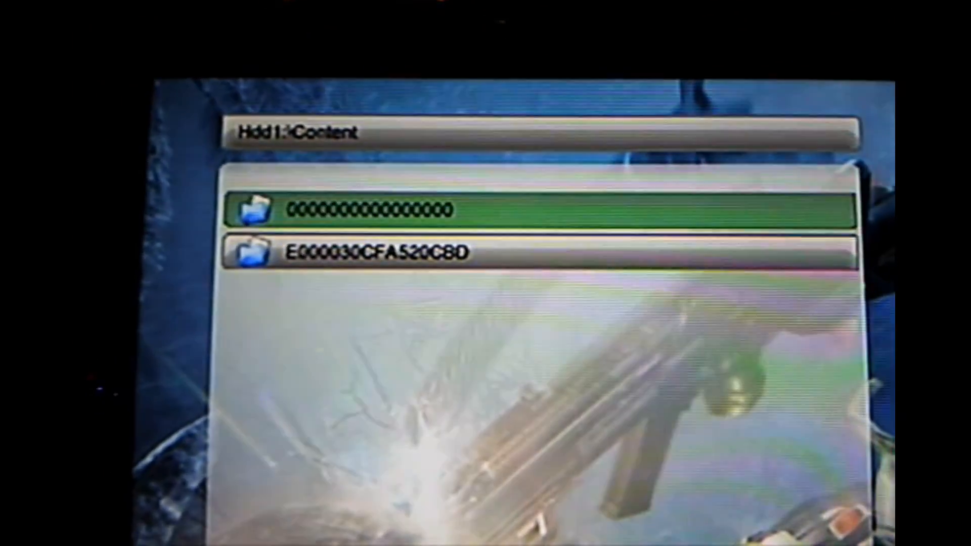
key(Down)
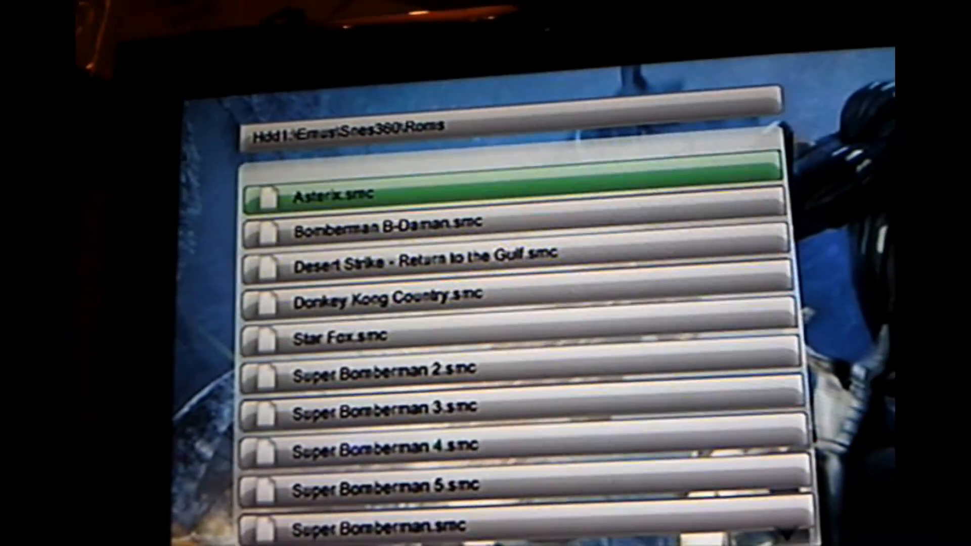
key(Down)
key(Down)
key(Down)
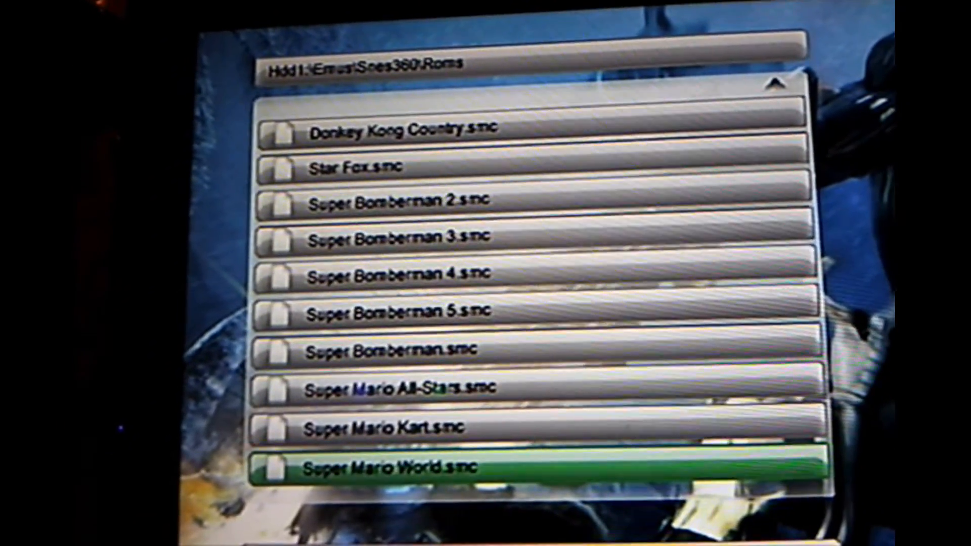
Step: Leave the Hdd1 ROM list and switch to the USB drive's Emus\Snes360\Roms
key(Up)
key(Up)
key(Up)
key(Up)
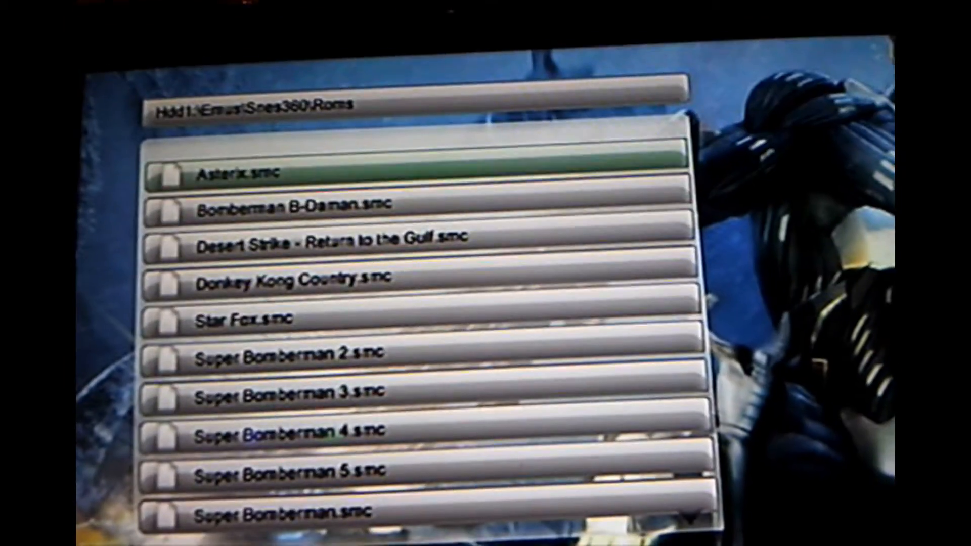
key(BackSpace)
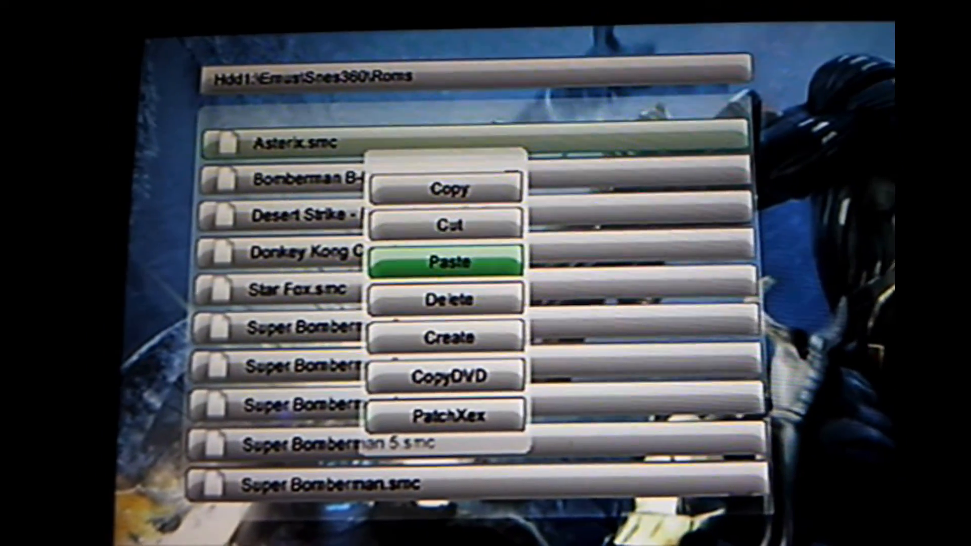
key(Up)
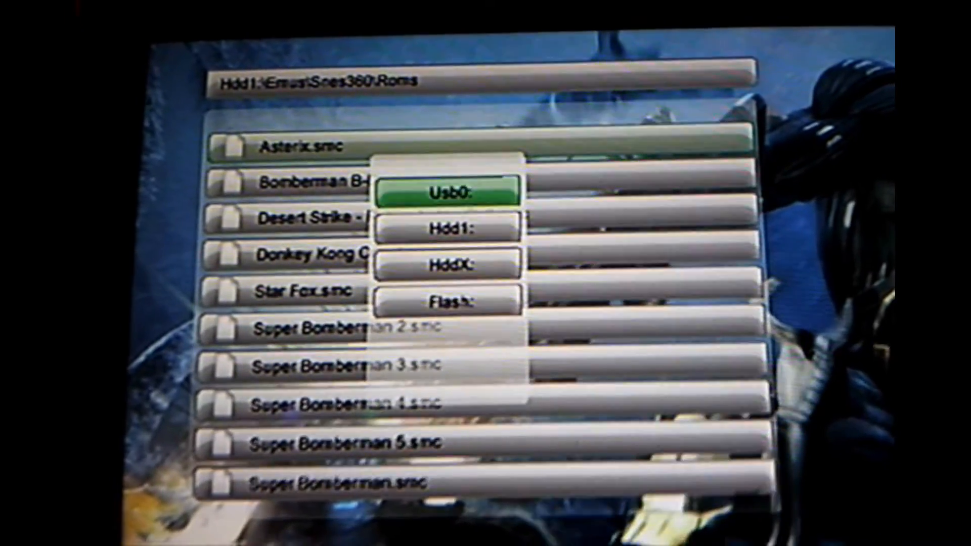
key(Return)
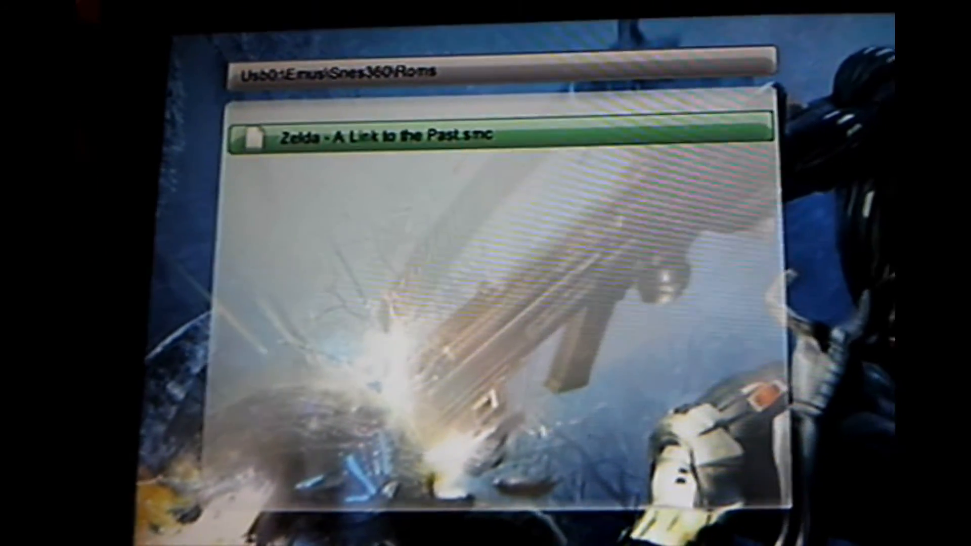
Step: Cut Zelda - A Link to the Past.smc and switch back to Hdd1 Emus\Snes360\Roms to paste it
key(x)
key(Up)
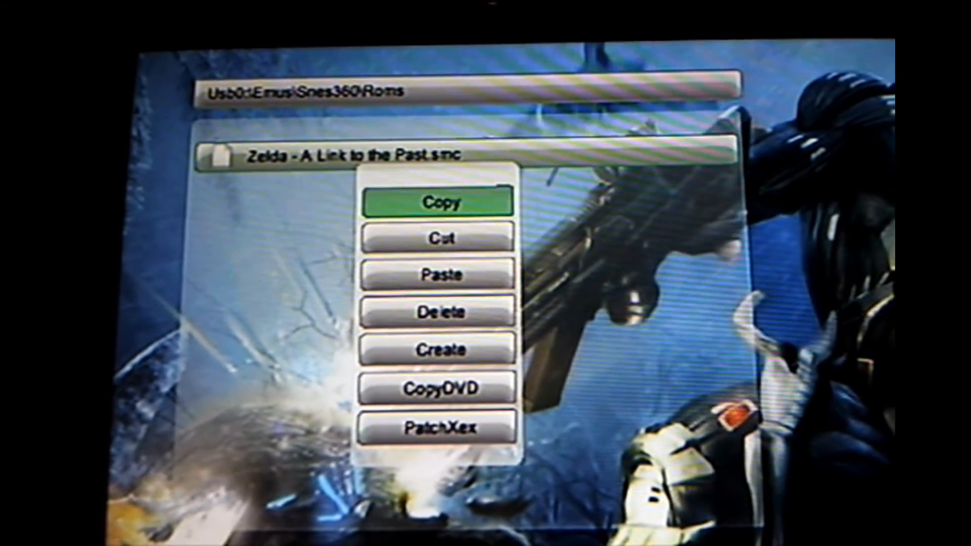
key(y)
key(Down)
key(Return)
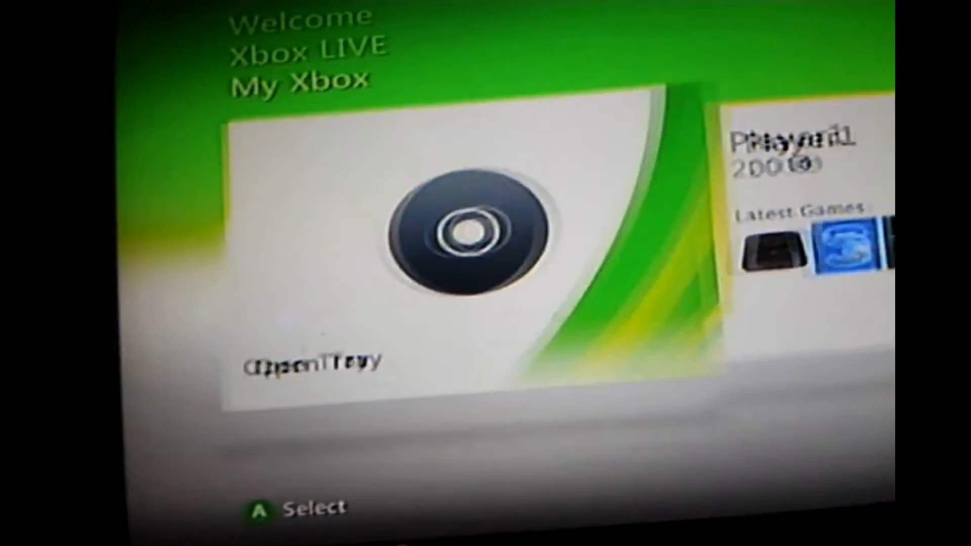
Step: From My Xbox open the Game Library and bring up SNES 360's Play Game menu
key(Right)
key(Return)
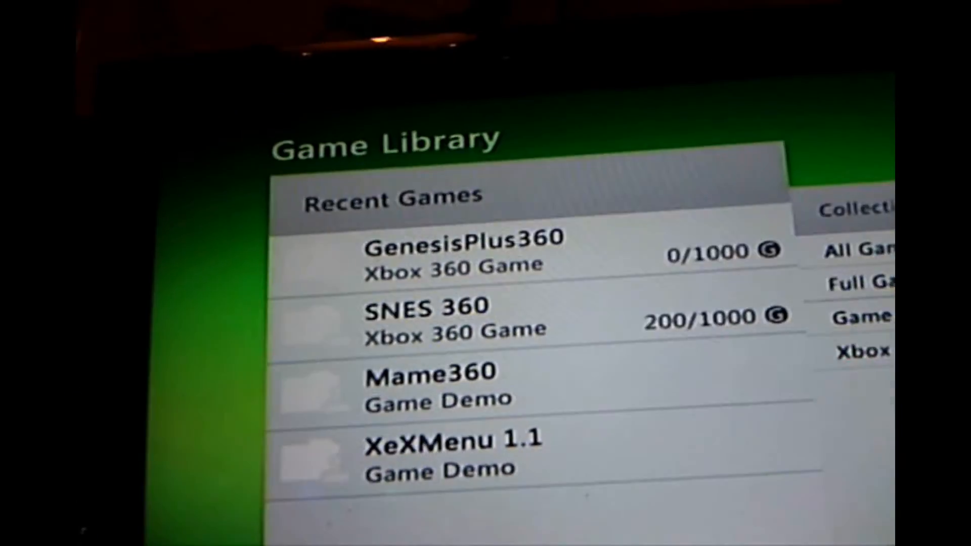
key(Down)
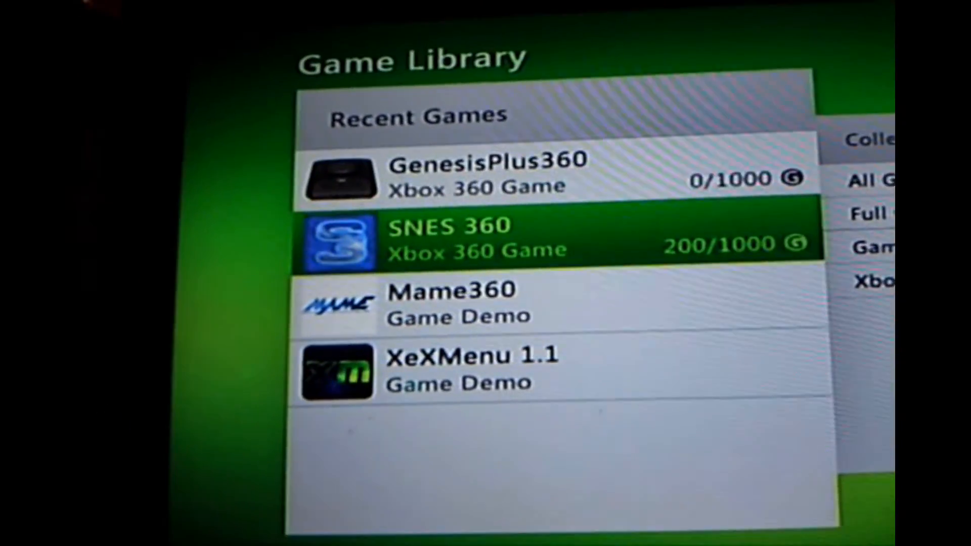
key(Return)
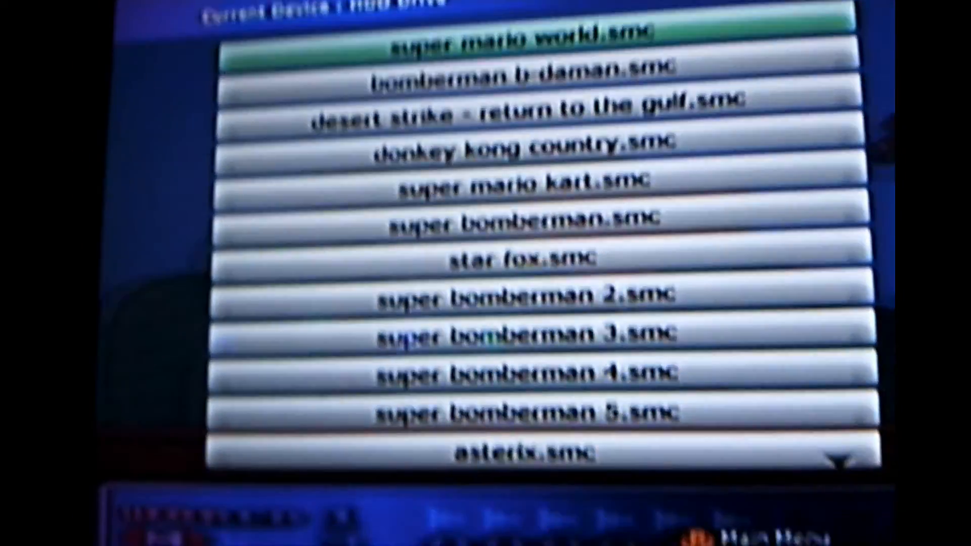
Step: Scroll the ROM list down to highlight zelda - a link to the past.smc
key(Down)
key(Down)
key(Down)
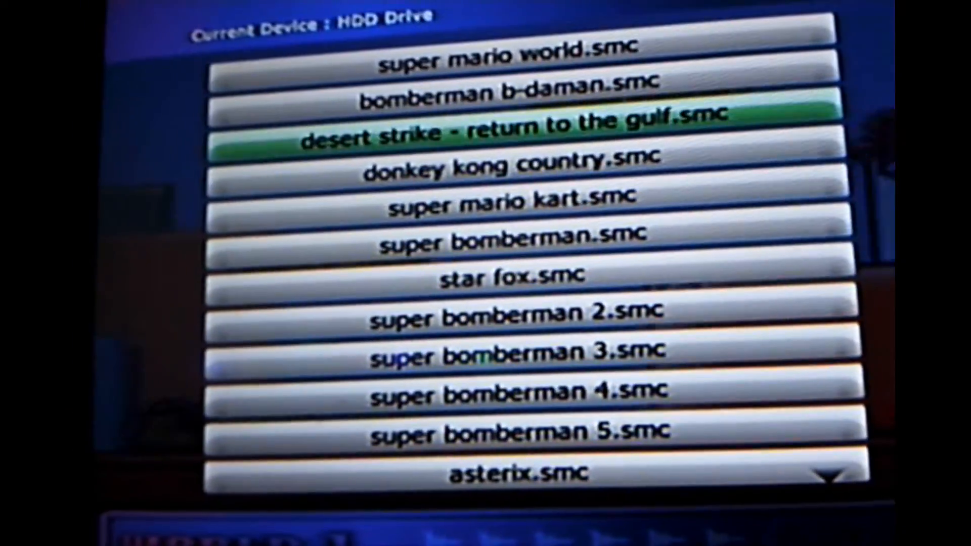
key(Down)
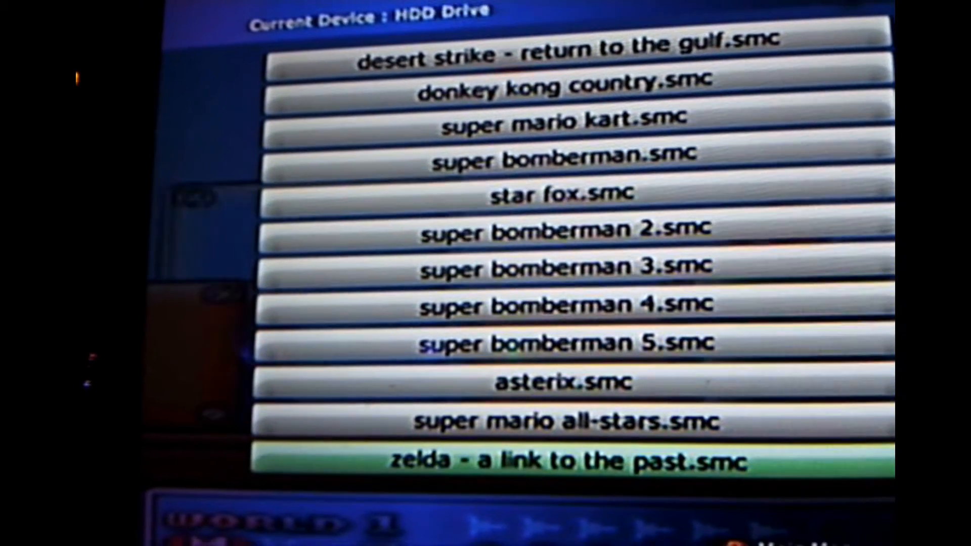